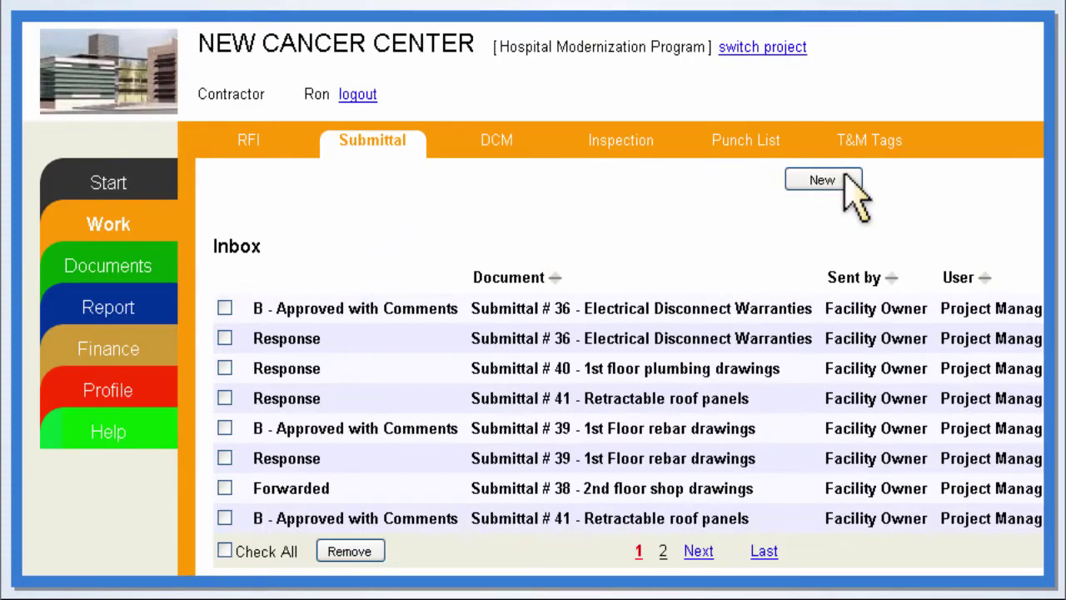
Start a new submittal from the Submittal inbox and scroll through its form sections.
{"action": "left_click", "coordinate": [822, 180]}
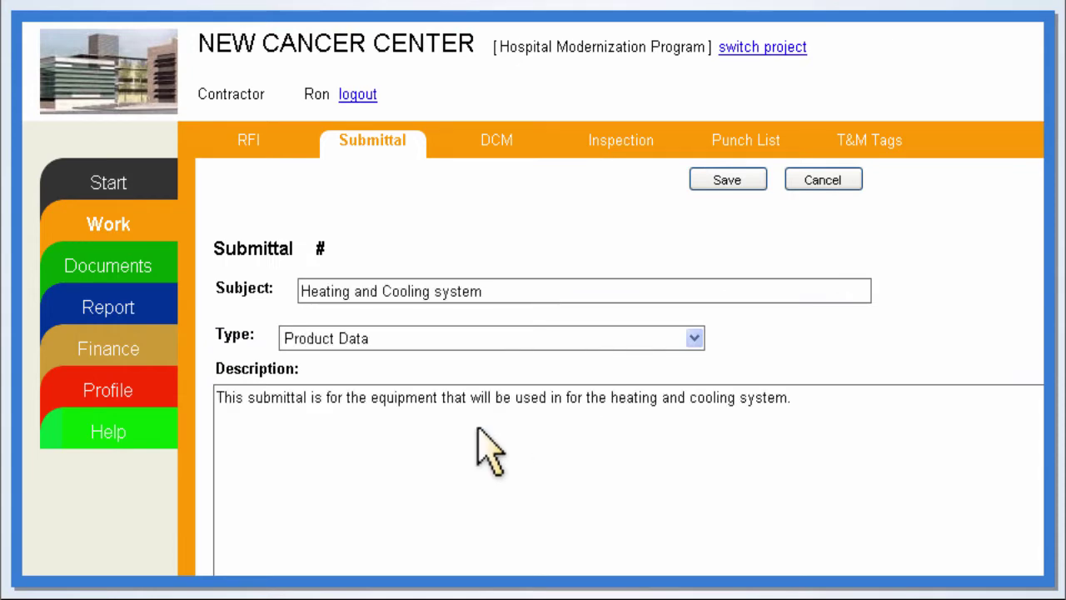
{"action": "scroll", "coordinate": [477, 441], "scroll_direction": "down", "scroll_amount": 5}
{"action": "scroll", "coordinate": [490, 450], "scroll_direction": "down", "scroll_amount": 8}
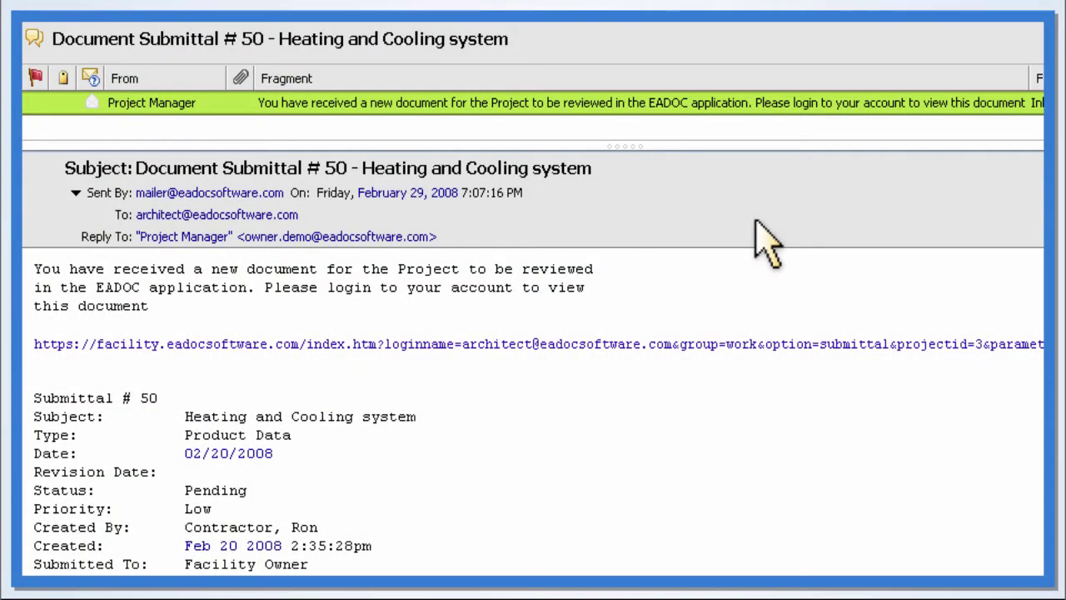
Open Submittal #50 in EADOC through the notification e-mail's link.
{"action": "left_click", "coordinate": [400, 344]}
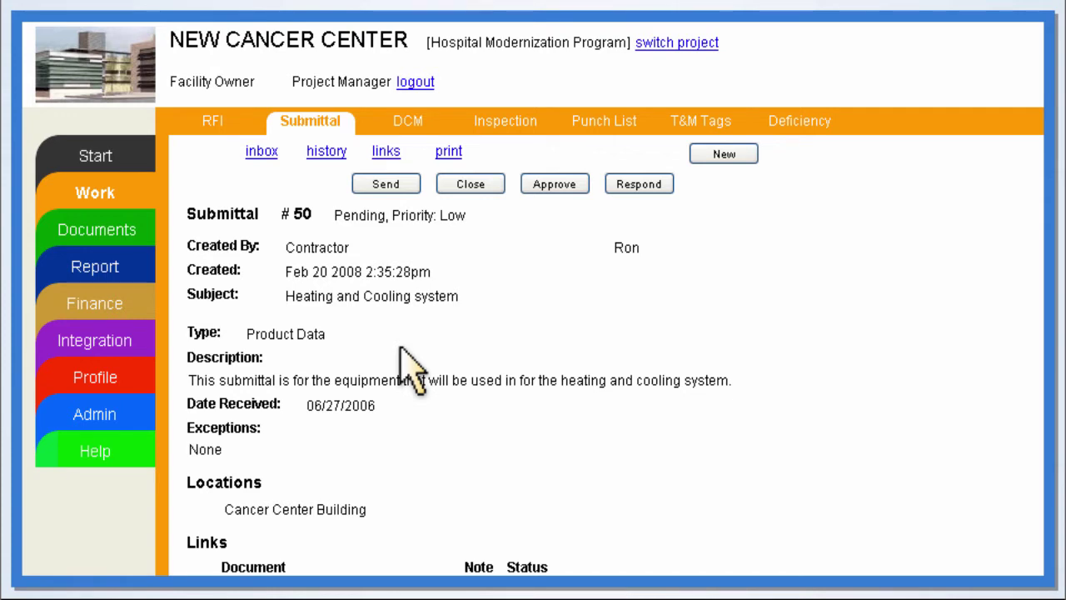
Open the Material submittal.pdf attachment from Submittal #50's Files section.
{"action": "scroll", "coordinate": [401, 349], "scroll_direction": "down", "scroll_amount": 5}
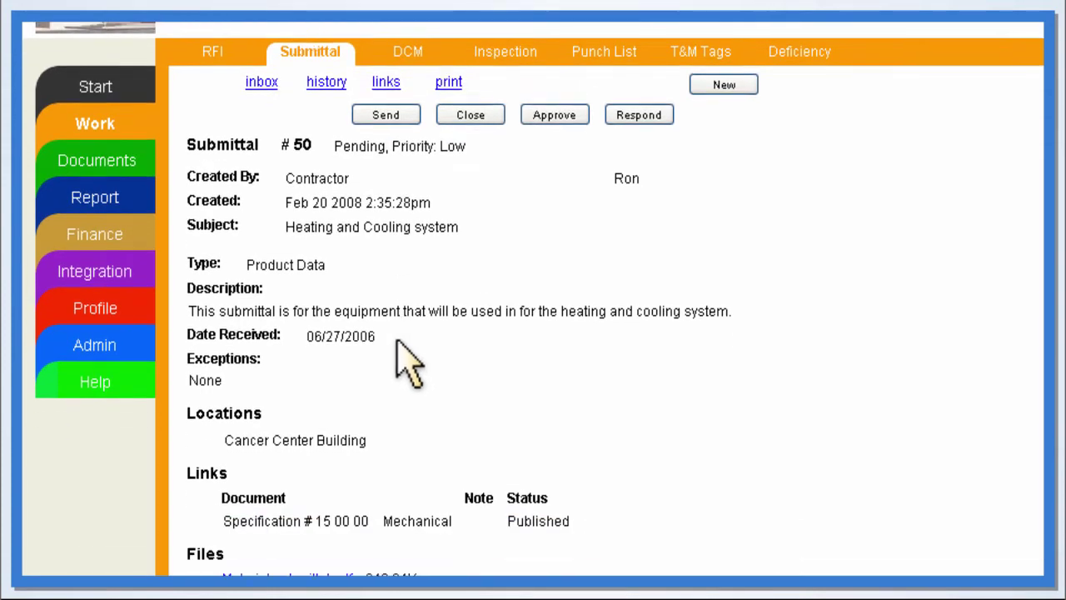
{"action": "scroll", "coordinate": [392, 327], "scroll_direction": "down", "scroll_amount": 2}
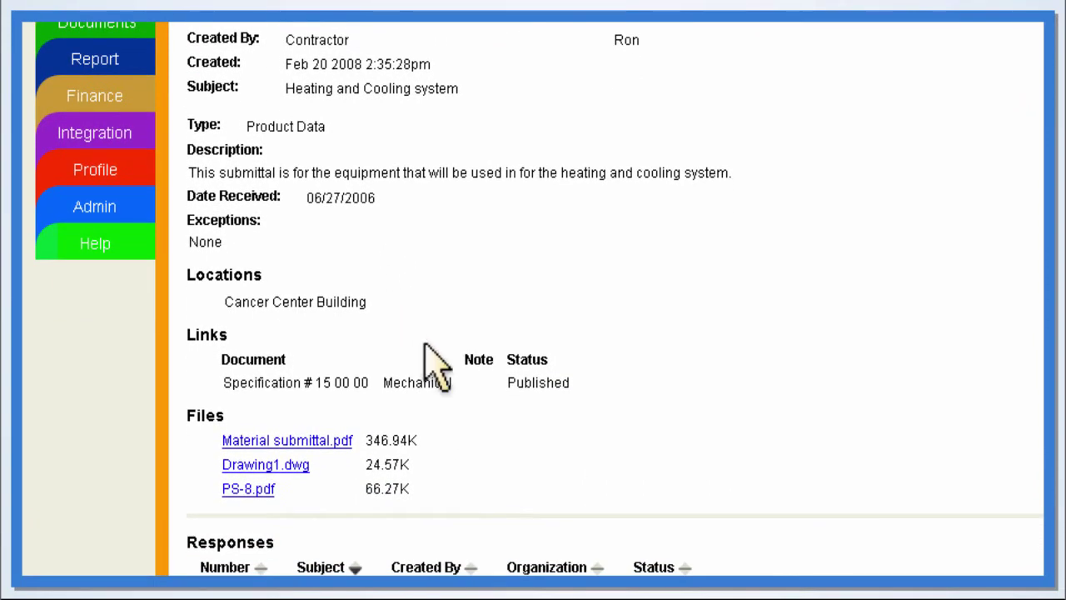
{"action": "left_click", "coordinate": [323, 439]}
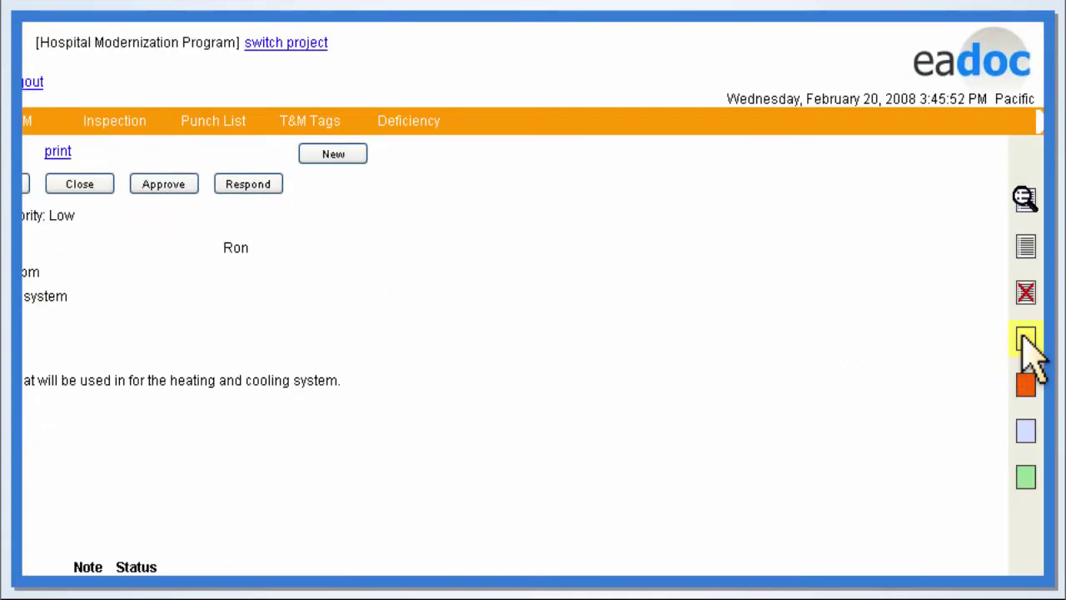
Attach the earthquake-anchoring sticky note and search submittals for 'earthquake code'.
{"action": "left_click", "coordinate": [1025, 338]}
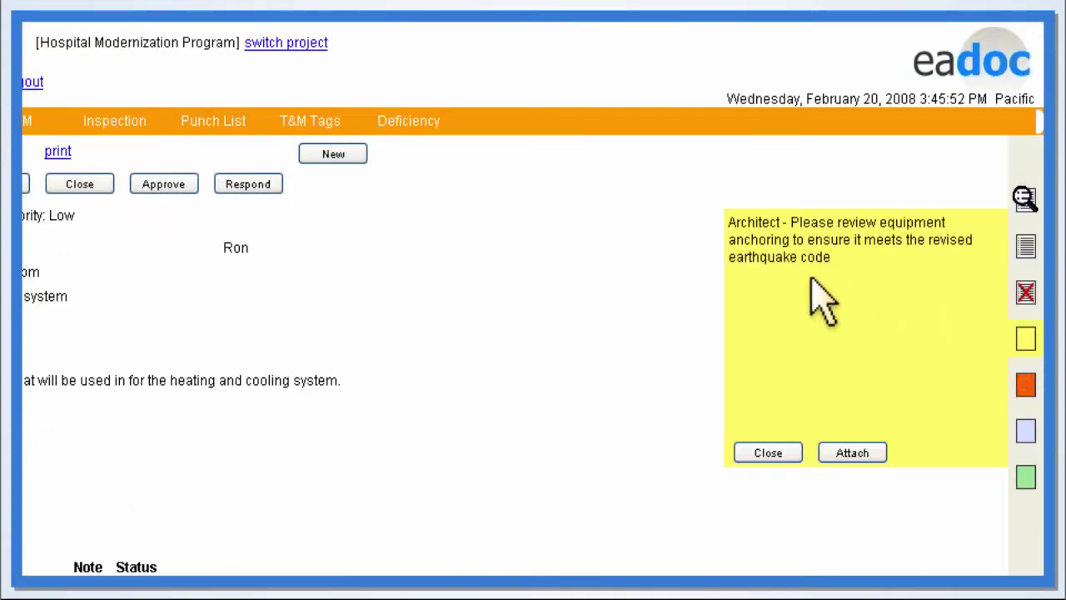
{"action": "left_click", "coordinate": [876, 454]}
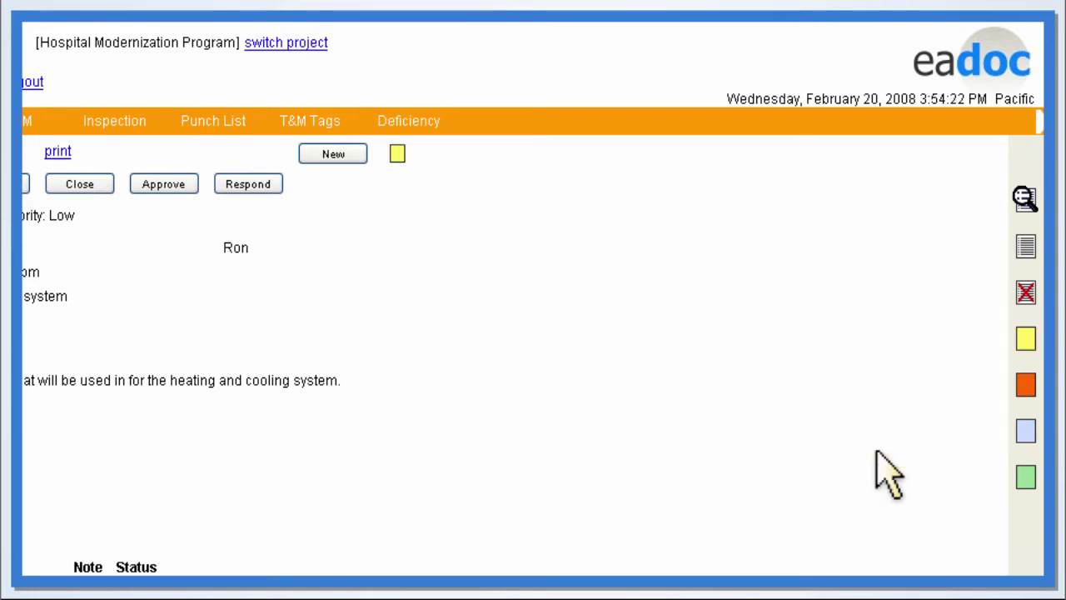
{"action": "left_click", "coordinate": [1024, 197]}
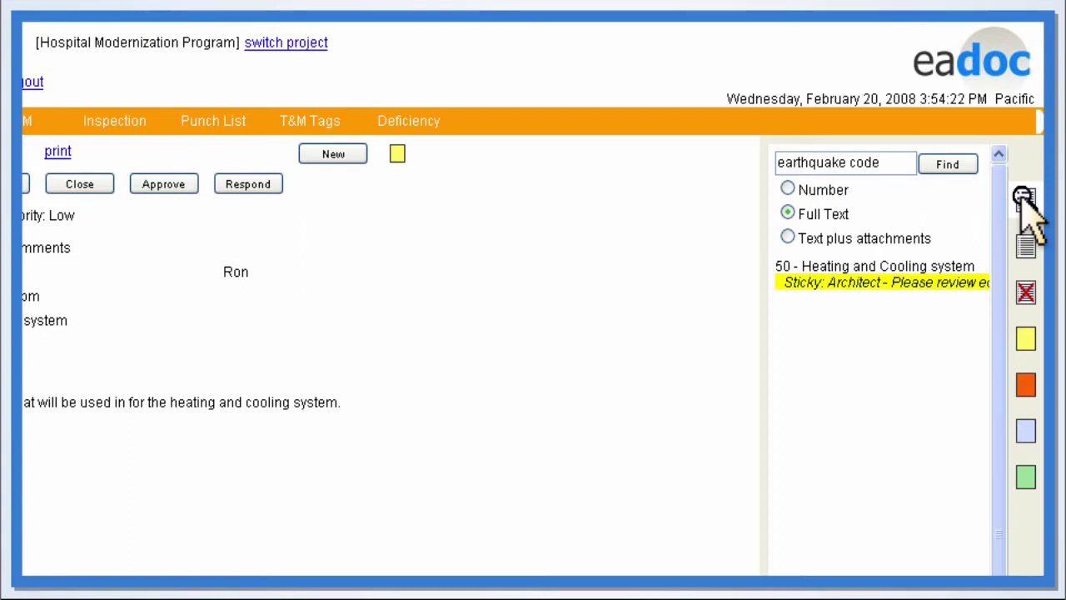
Attach a $50,000 seismic risk sticky and an EA Prereq 1 LEED sticky.
{"action": "left_click", "coordinate": [1033, 400]}
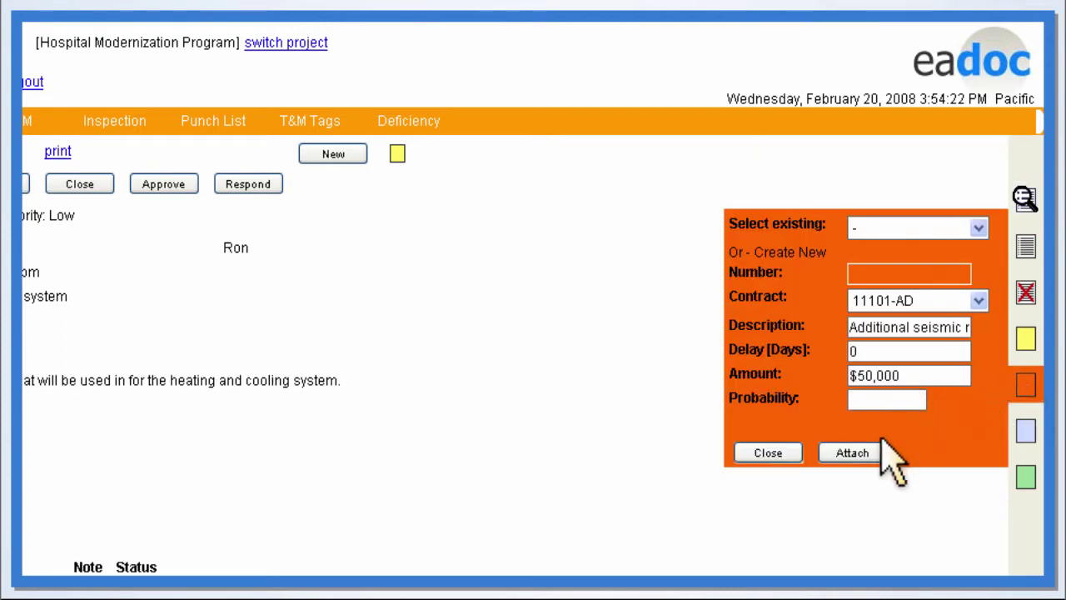
{"action": "left_click", "coordinate": [877, 450]}
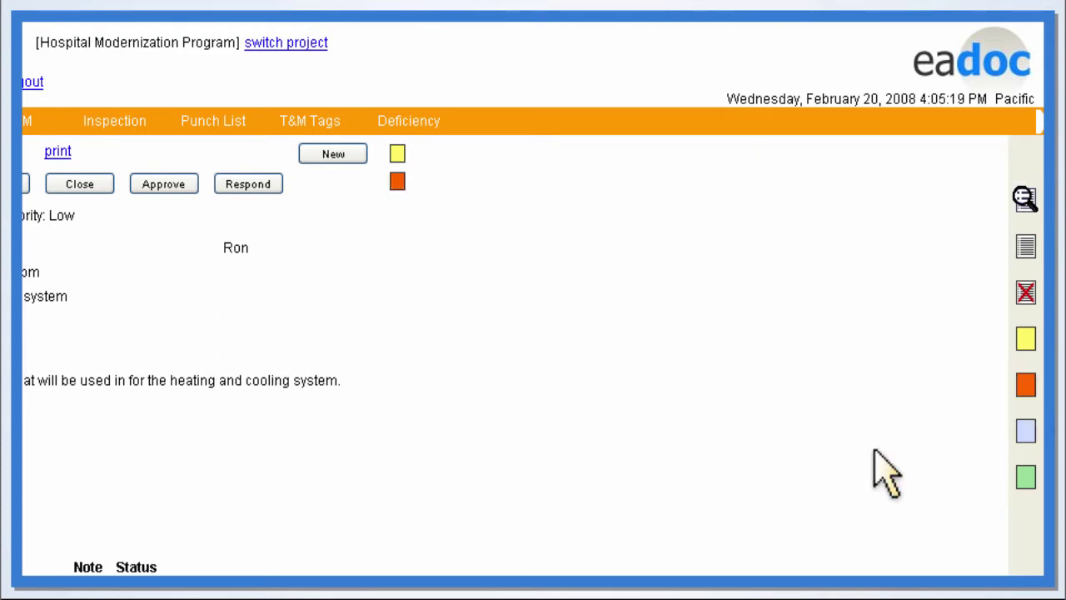
{"action": "left_click", "coordinate": [1027, 476]}
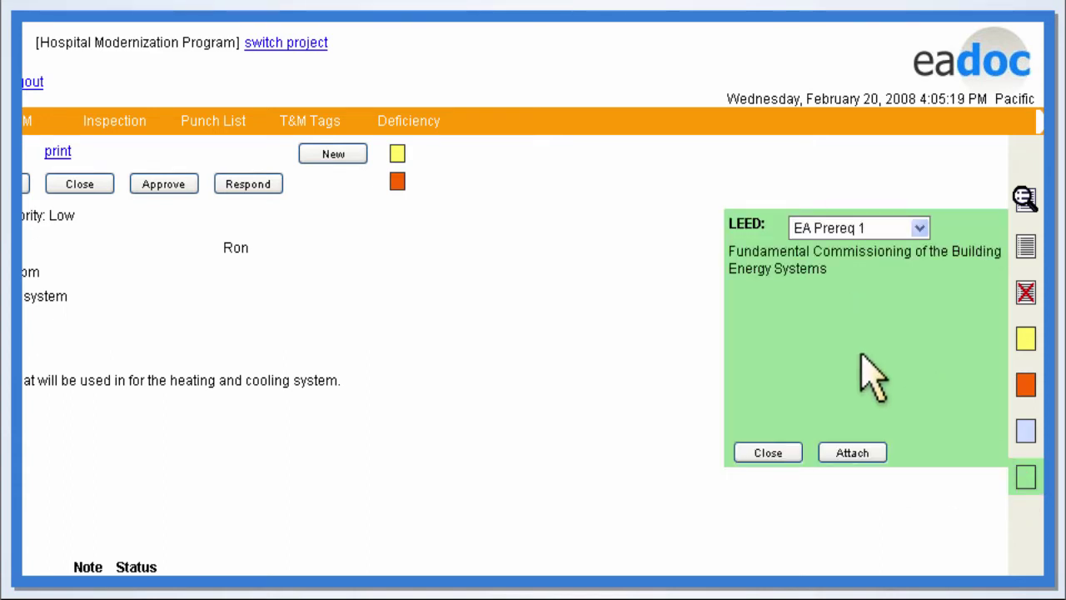
{"action": "left_click", "coordinate": [874, 449]}
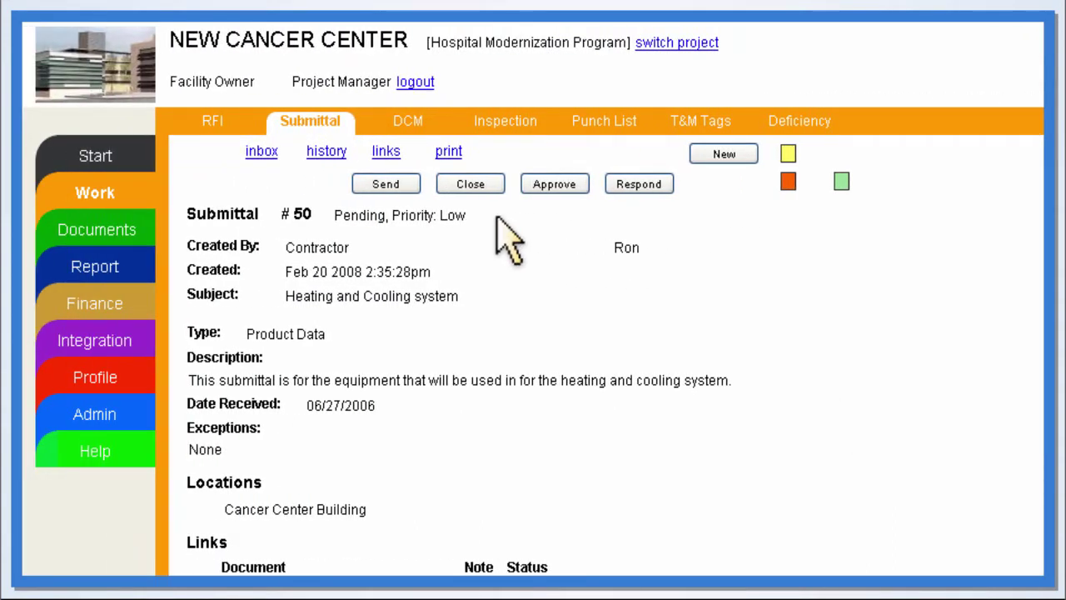
Forward Submittal #50 with stickies to the Architect and Environmental Consultant.
{"action": "left_click", "coordinate": [407, 185]}
{"action": "left_click", "coordinate": [601, 237]}
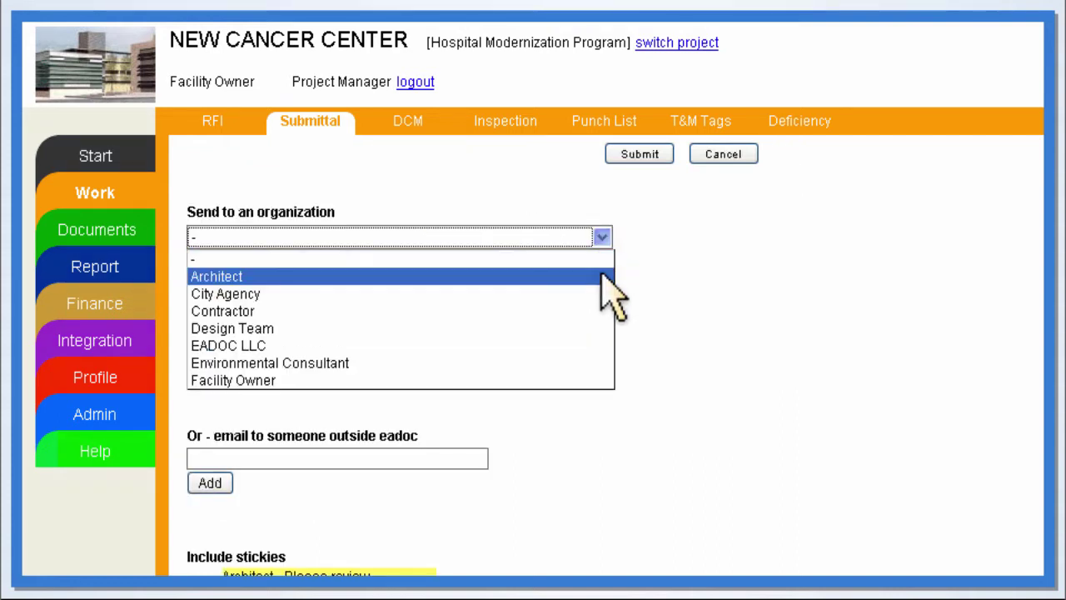
{"action": "left_click", "coordinate": [602, 276]}
{"action": "left_click", "coordinate": [601, 349]}
{"action": "left_click", "coordinate": [602, 440]}
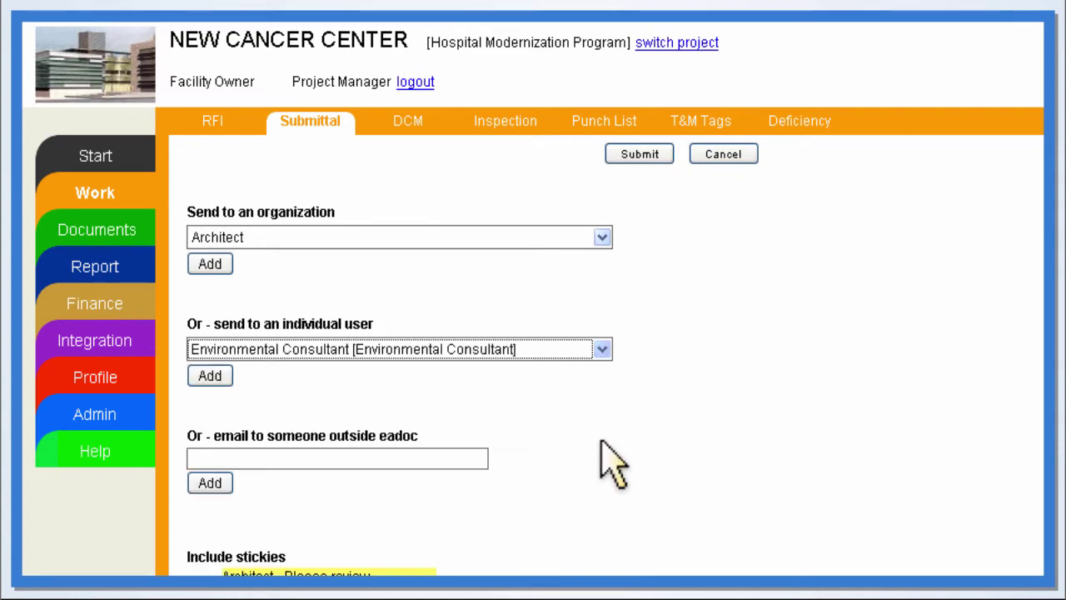
{"action": "scroll", "coordinate": [488, 464], "scroll_direction": "down", "scroll_amount": 2}
{"action": "left_click", "coordinate": [198, 508]}
{"action": "left_click", "coordinate": [658, 72]}
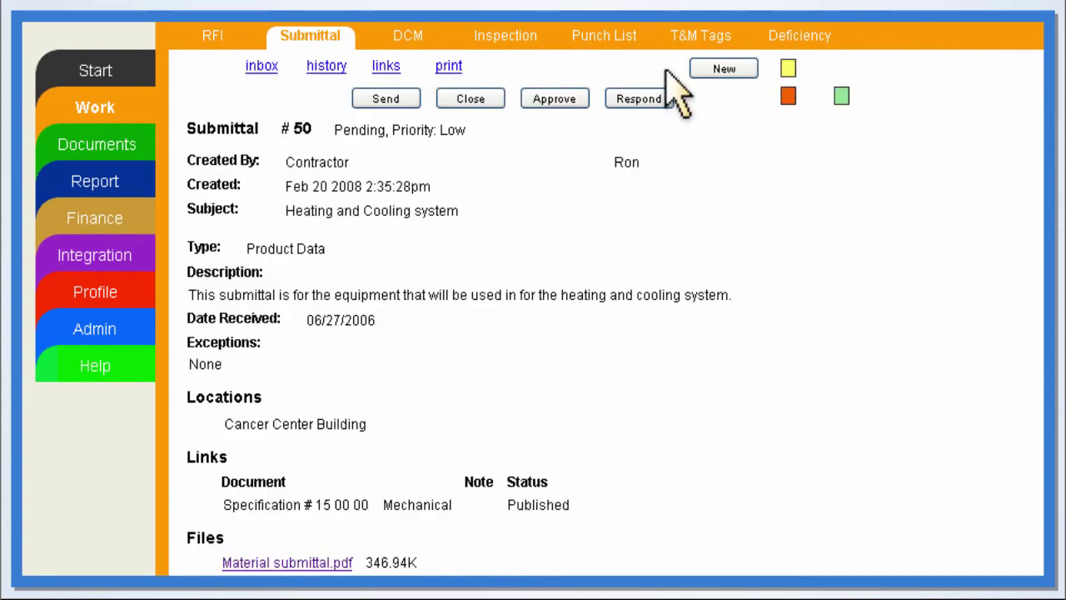
Review Submittal #50's history of forwarding, closing and sharing events.
{"action": "left_click", "coordinate": [325, 66]}
{"action": "scroll", "coordinate": [492, 167], "scroll_direction": "down", "scroll_amount": 2}
{"action": "scroll", "coordinate": [494, 167], "scroll_direction": "down", "scroll_amount": 3}
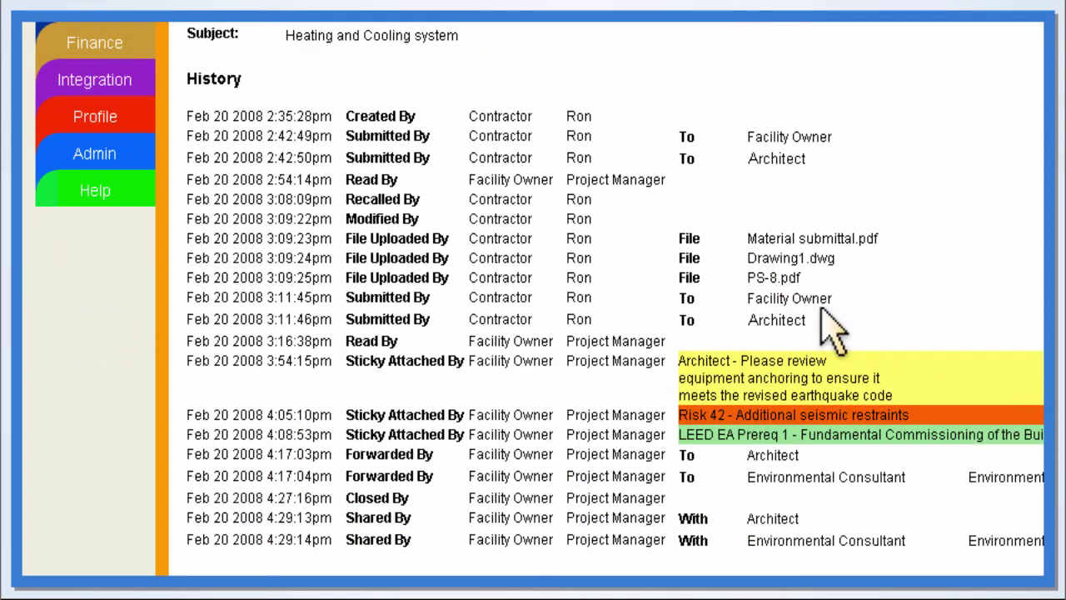
Return to Submittal #50 and open its Response #1.
{"action": "key", "text": "alt+Left"}
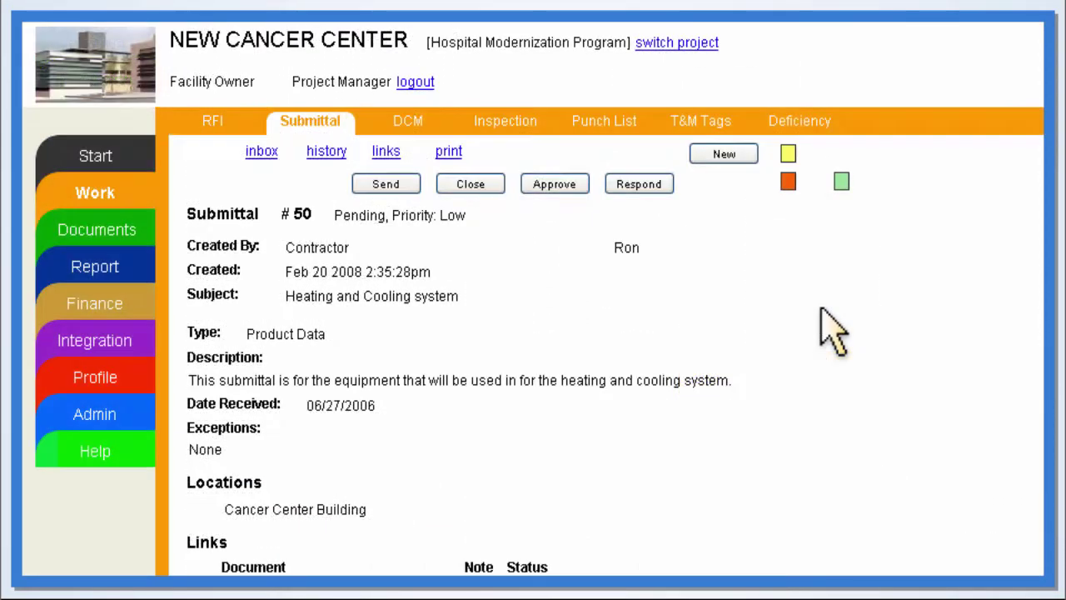
{"action": "scroll", "coordinate": [825, 328], "scroll_direction": "down", "scroll_amount": 5}
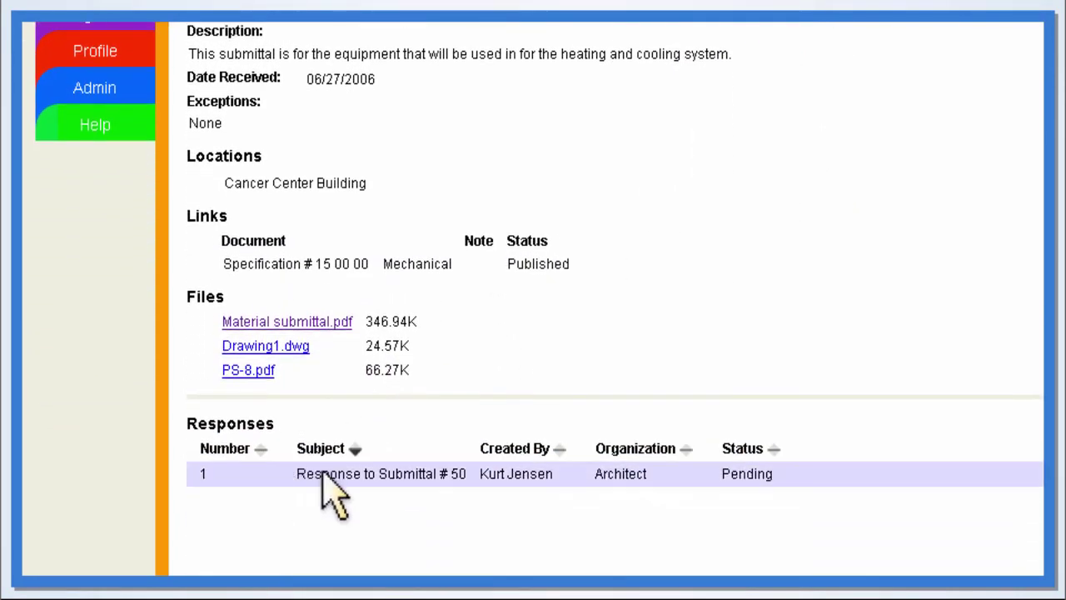
{"action": "left_click", "coordinate": [804, 473]}
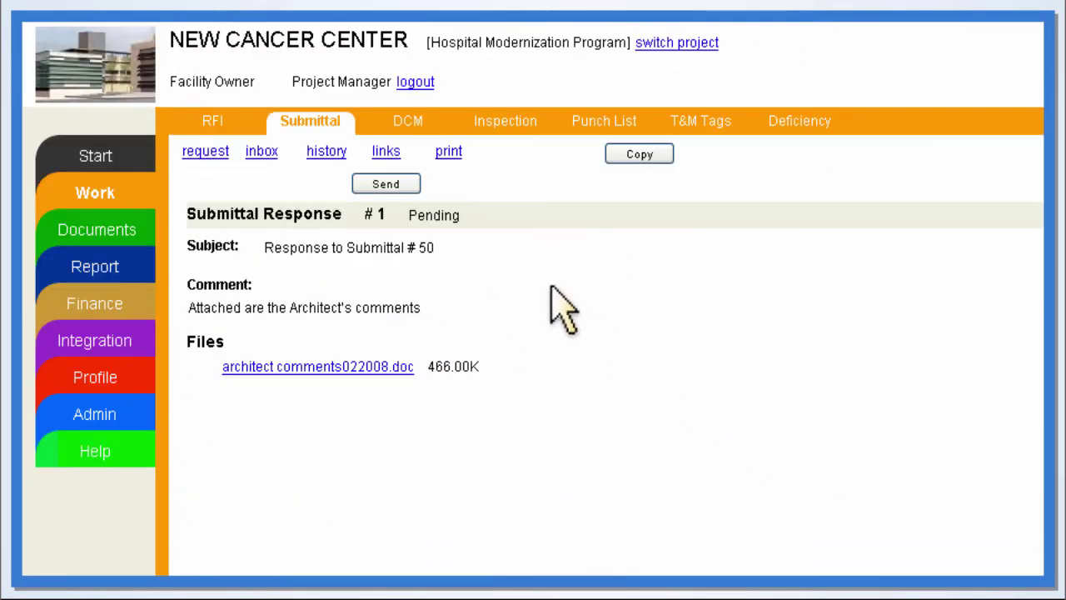
Send the response to the Contractor with status B - Approved with Comments.
{"action": "left_click", "coordinate": [412, 184]}
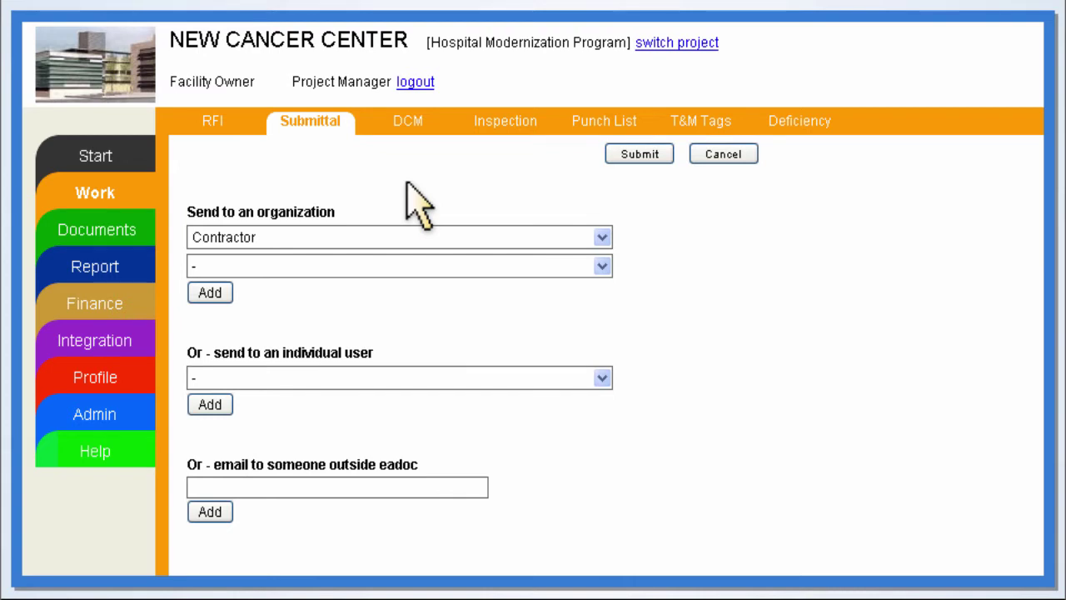
{"action": "left_click", "coordinate": [661, 153]}
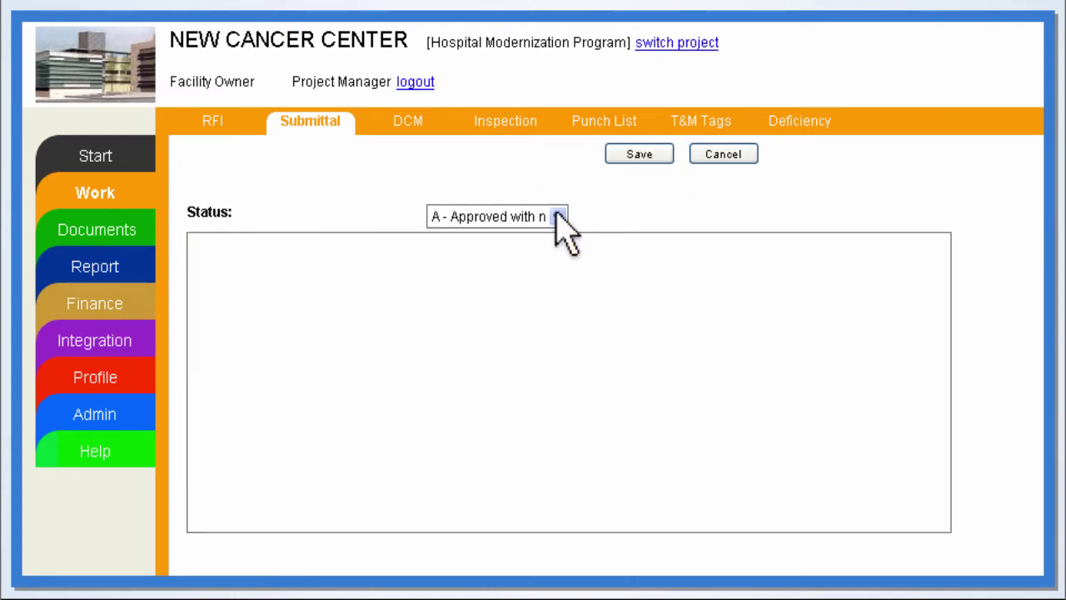
{"action": "left_click", "coordinate": [559, 216]}
{"action": "left_click", "coordinate": [559, 256]}
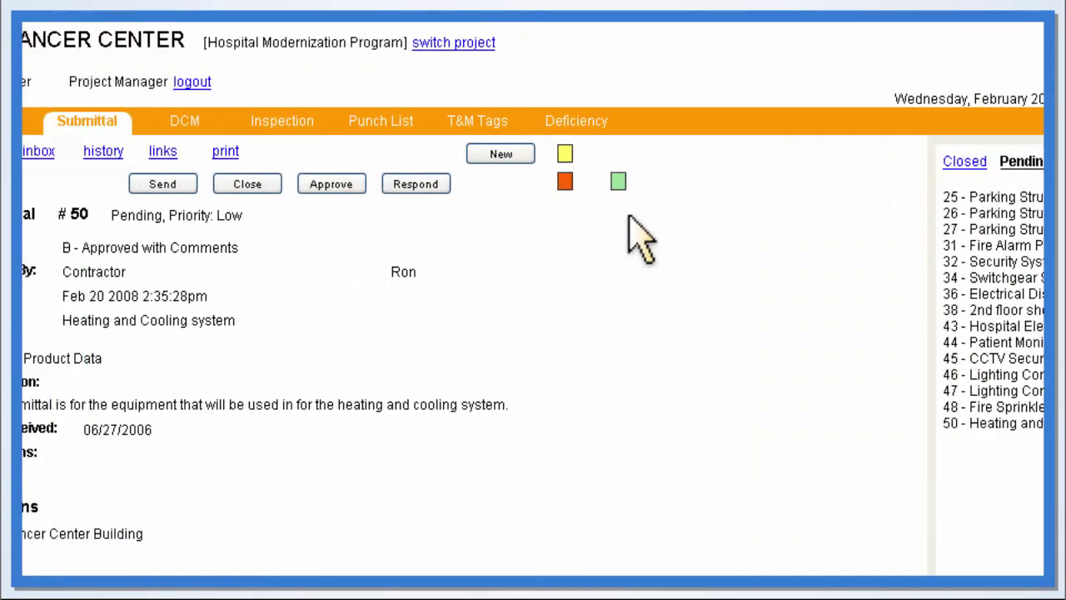
Run the Submittal Log Pending report and view Submittal #48 and its history.
{"action": "left_click", "coordinate": [136, 269]}
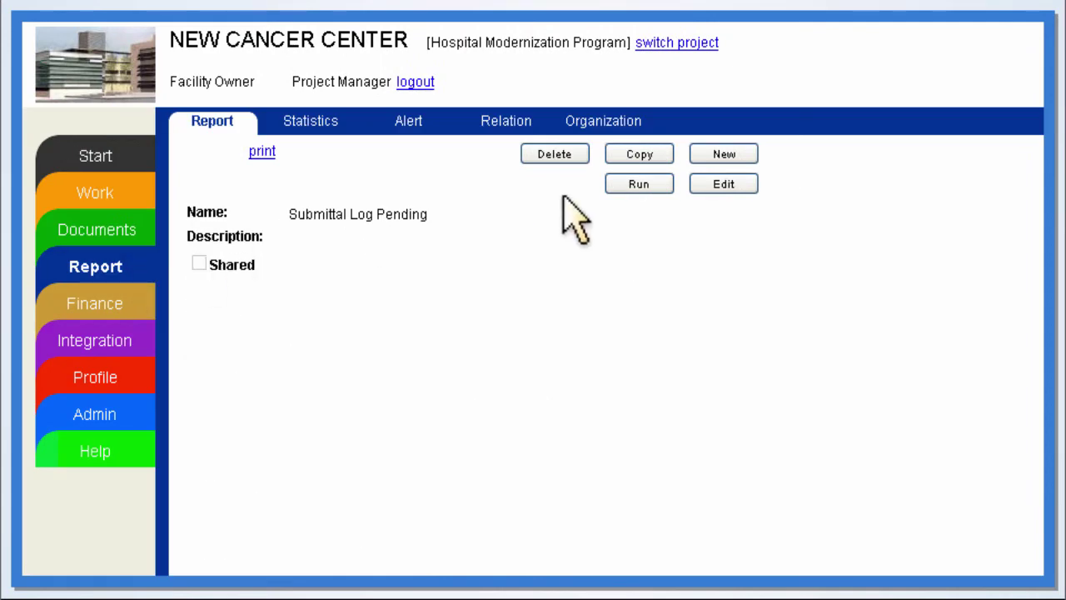
{"action": "left_click", "coordinate": [653, 184]}
{"action": "scroll", "coordinate": [795, 375], "scroll_direction": "down", "scroll_amount": 4}
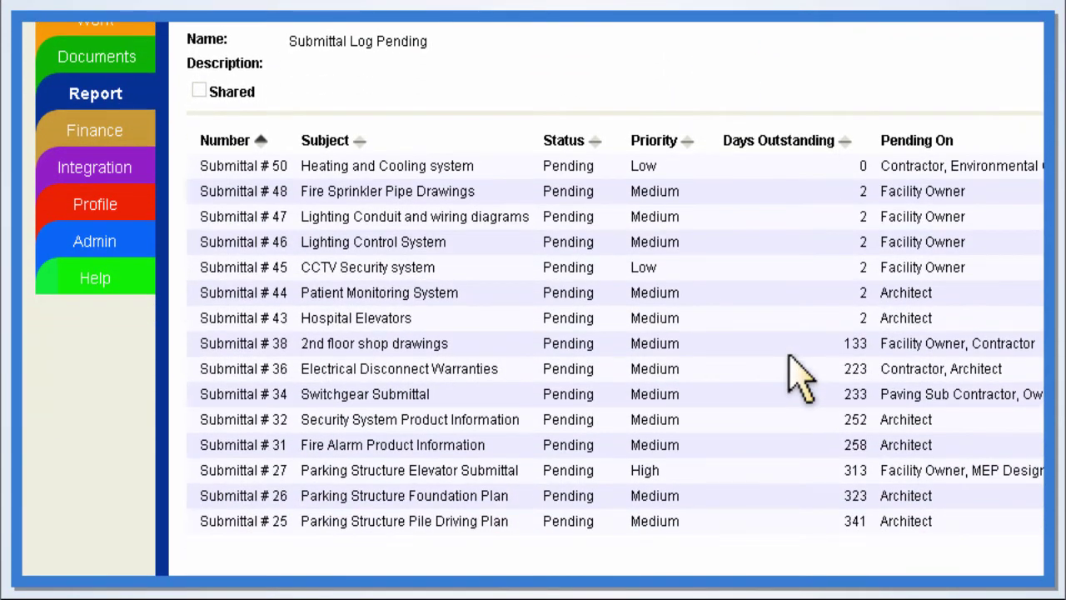
{"action": "left_click", "coordinate": [512, 194]}
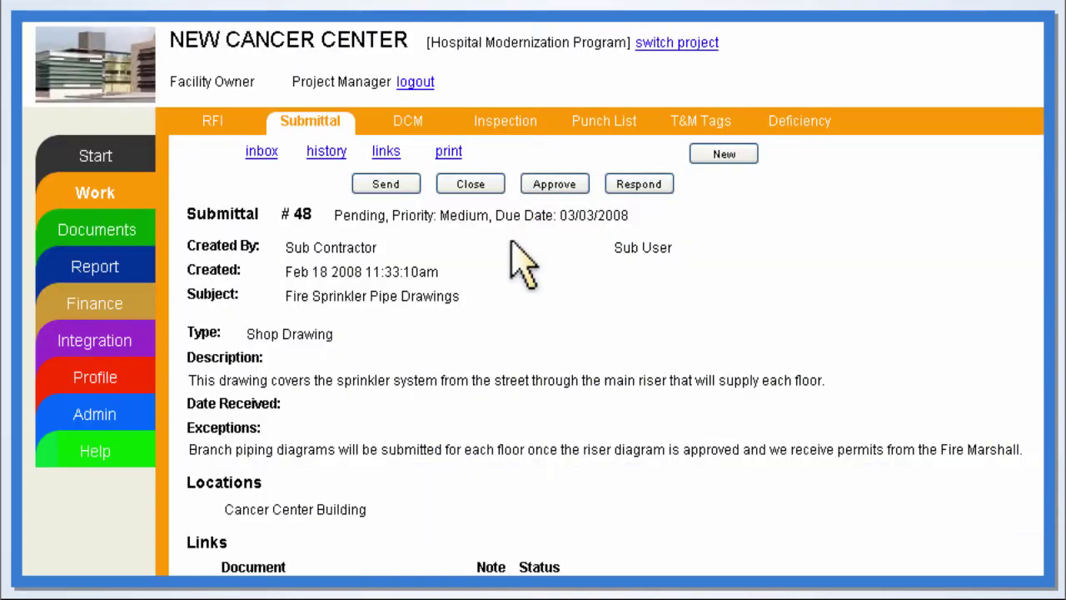
{"action": "left_click", "coordinate": [322, 148]}
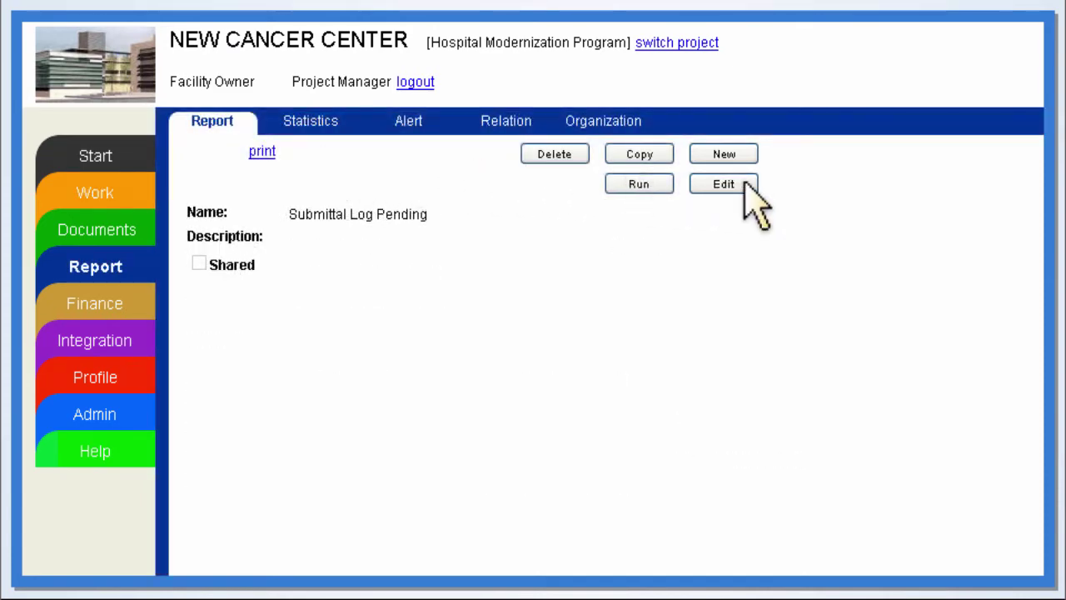
Open the report definition and review its Pending status filters.
{"action": "left_click", "coordinate": [746, 185]}
{"action": "scroll", "coordinate": [745, 185], "scroll_direction": "down", "scroll_amount": 3}
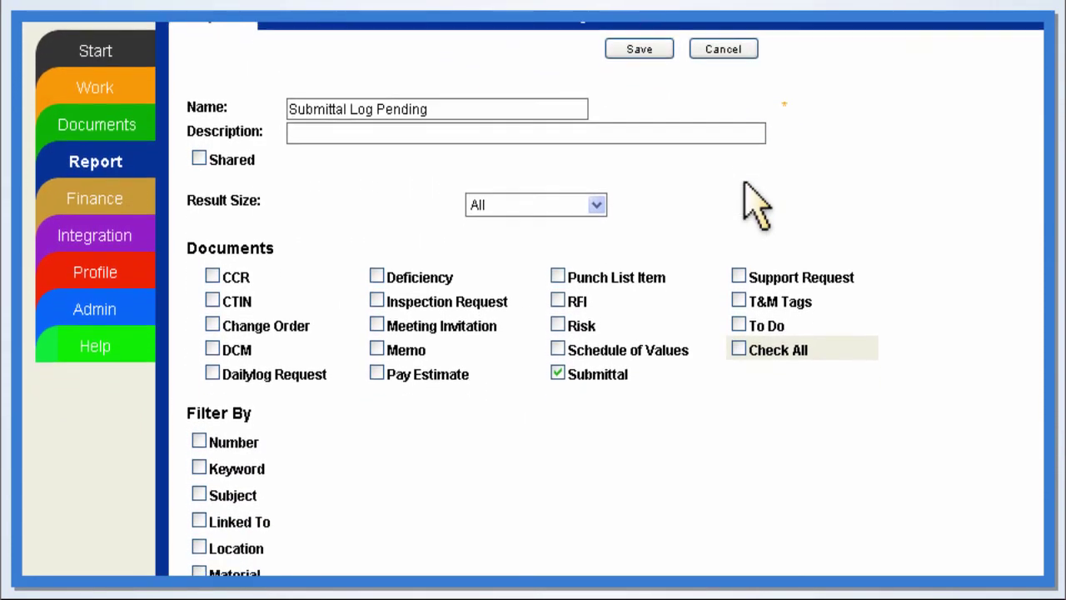
{"action": "scroll", "coordinate": [747, 183], "scroll_direction": "down", "scroll_amount": 3}
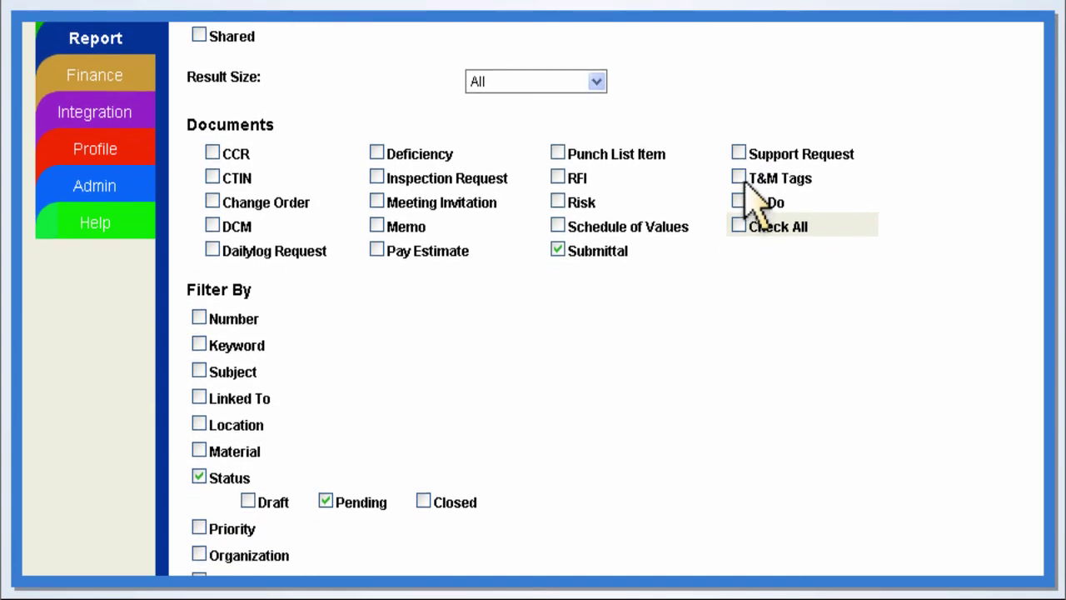
{"action": "scroll", "coordinate": [745, 185], "scroll_direction": "down", "scroll_amount": 3}
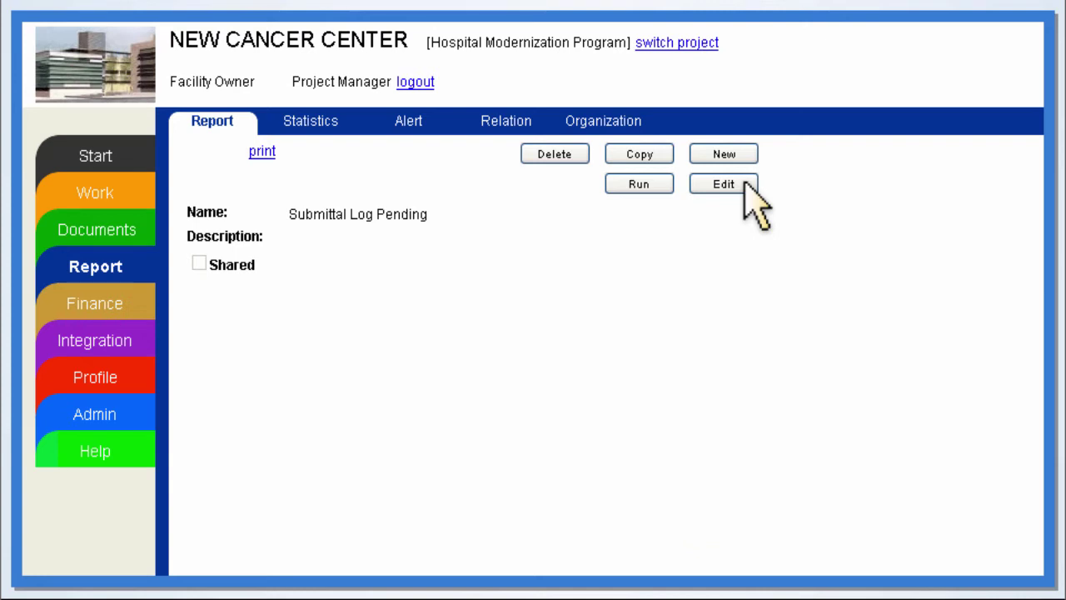
View the Facility Owner's alert rules, then open the Admin Register page.
{"action": "left_click", "coordinate": [421, 126]}
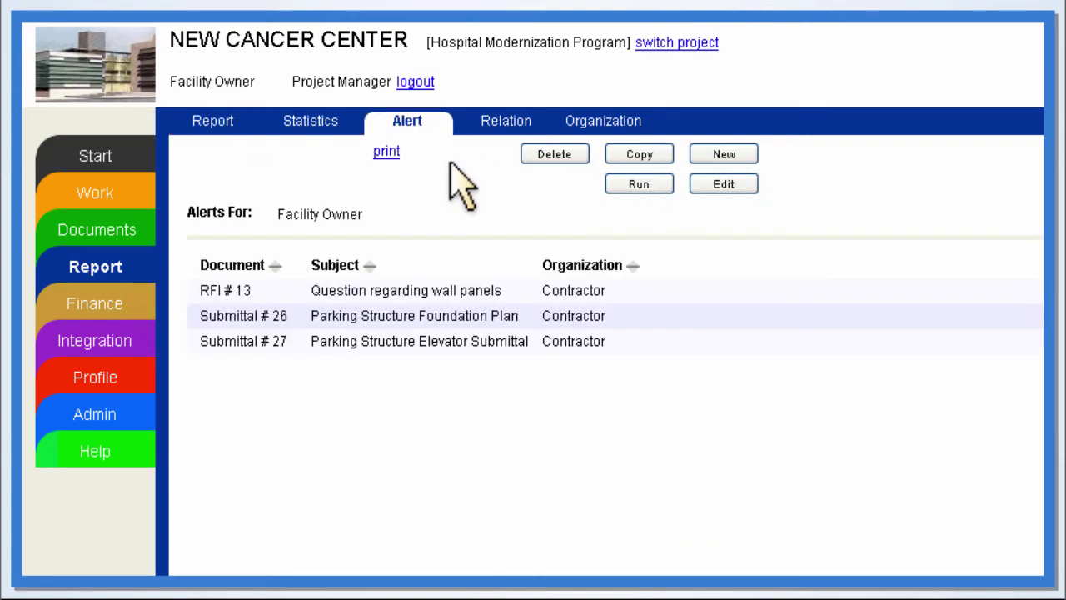
{"action": "left_click", "coordinate": [748, 187]}
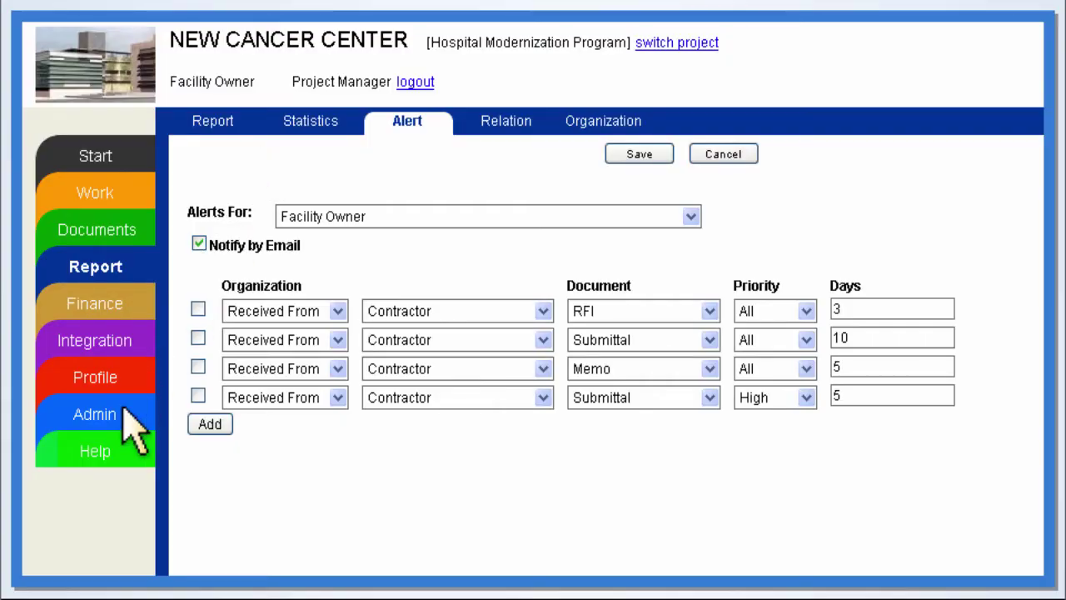
{"action": "left_click", "coordinate": [125, 416]}
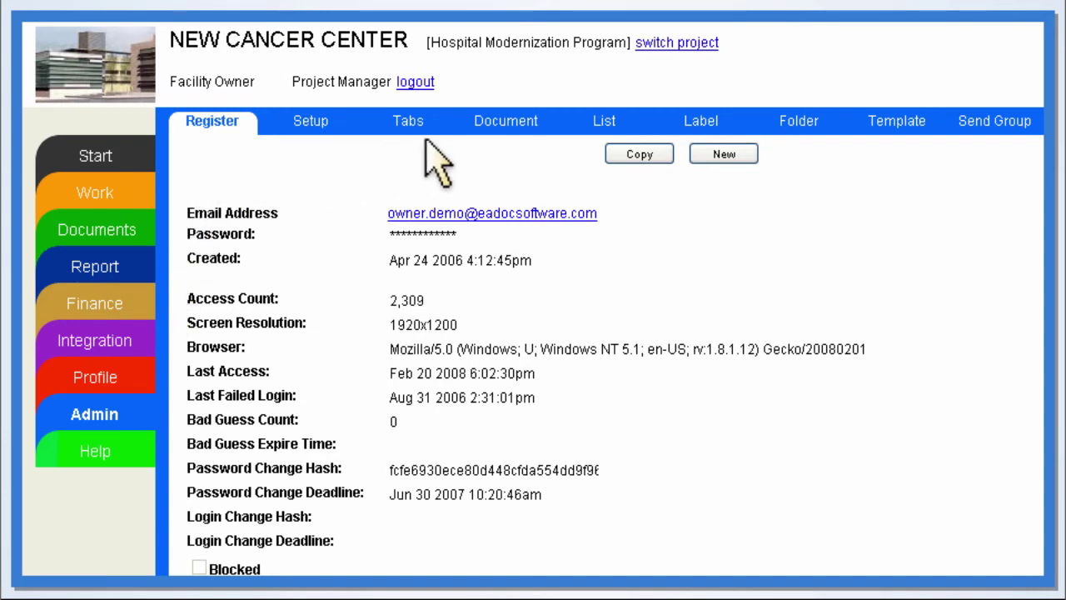
View Admin's submittal document settings, Submittal Response Status list, labels and folders.
{"action": "left_click", "coordinate": [508, 130]}
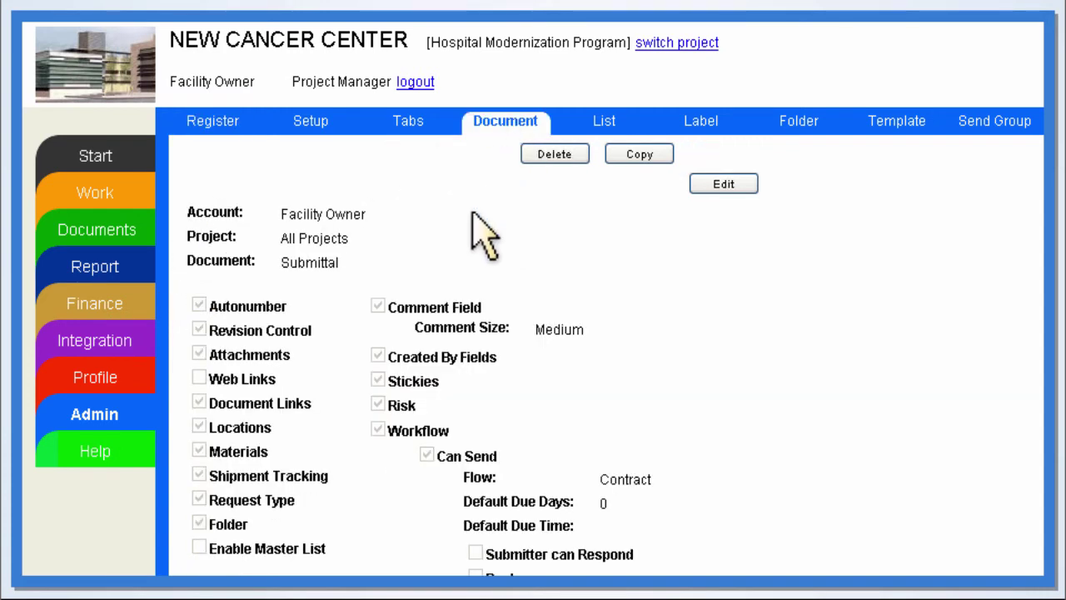
{"action": "left_click", "coordinate": [738, 184]}
{"action": "left_click", "coordinate": [619, 126]}
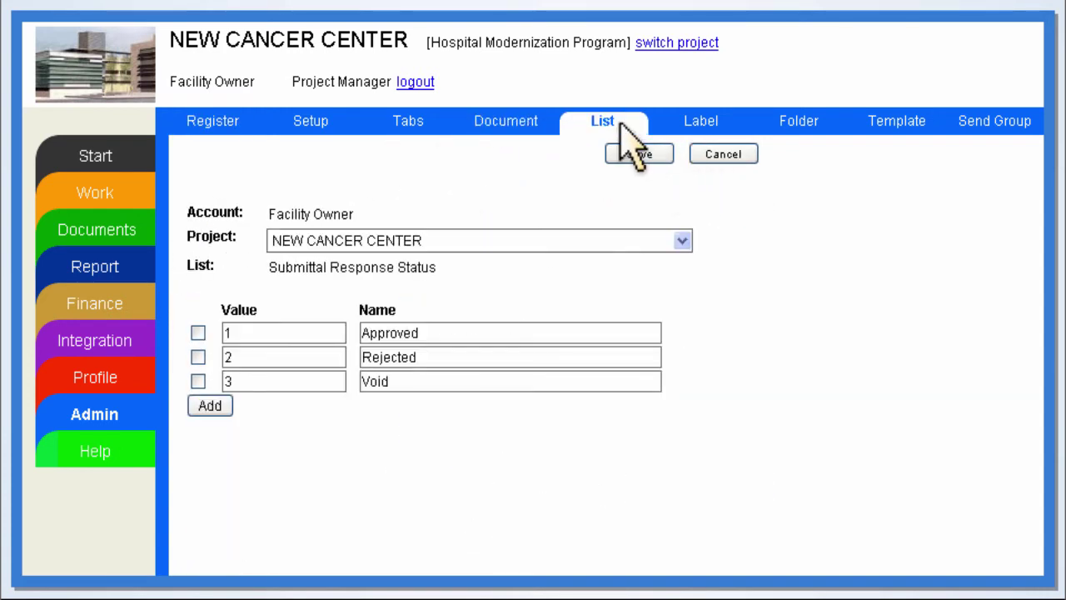
{"action": "left_click", "coordinate": [729, 125]}
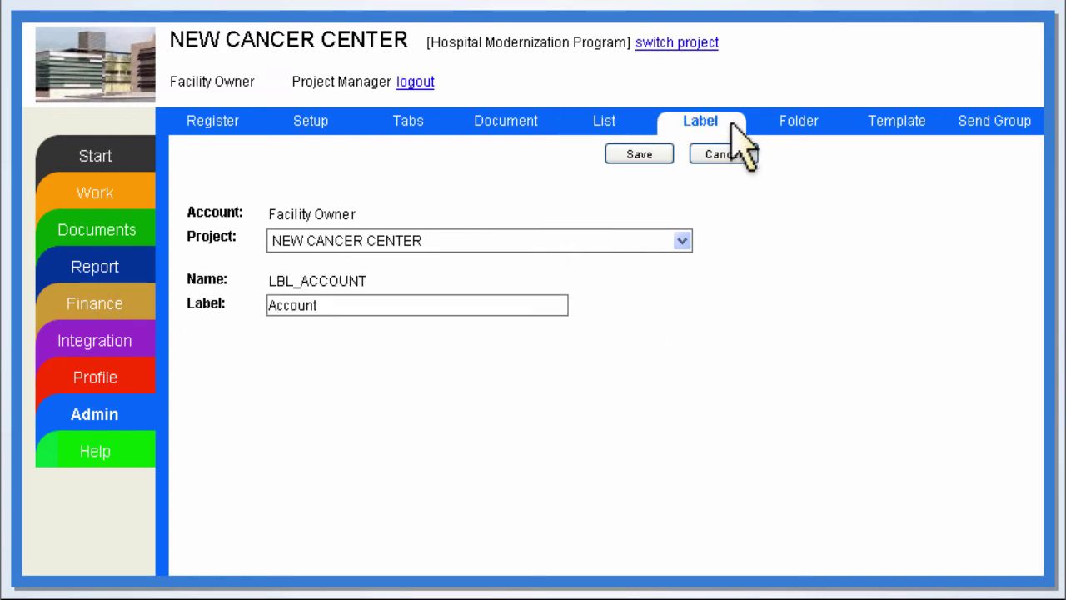
{"action": "left_click", "coordinate": [826, 127]}
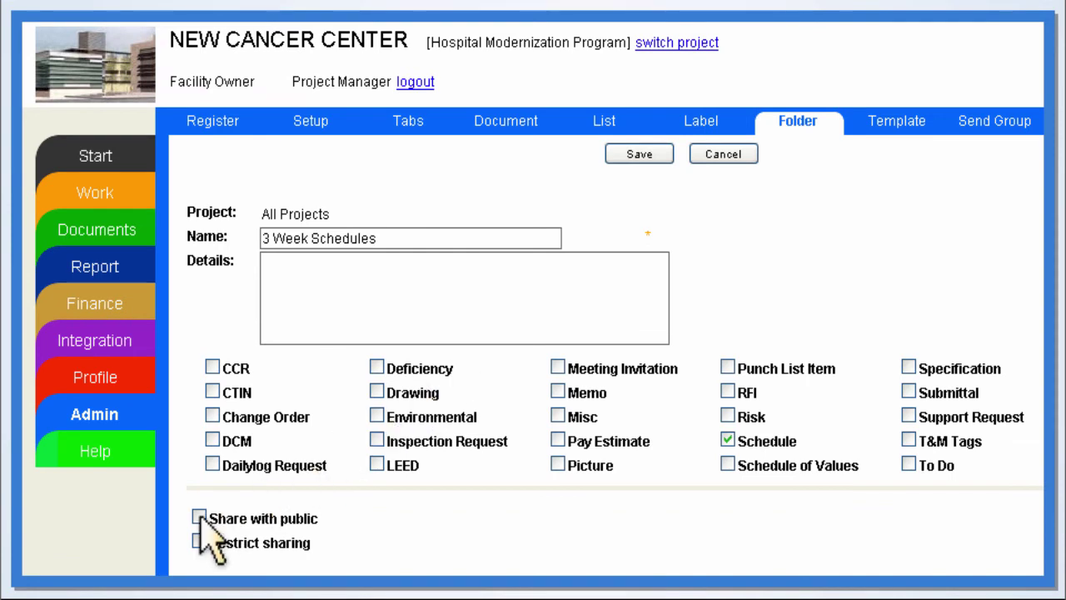
View Admin's send groups, tab settings and permission template grid.
{"action": "left_click", "coordinate": [994, 122]}
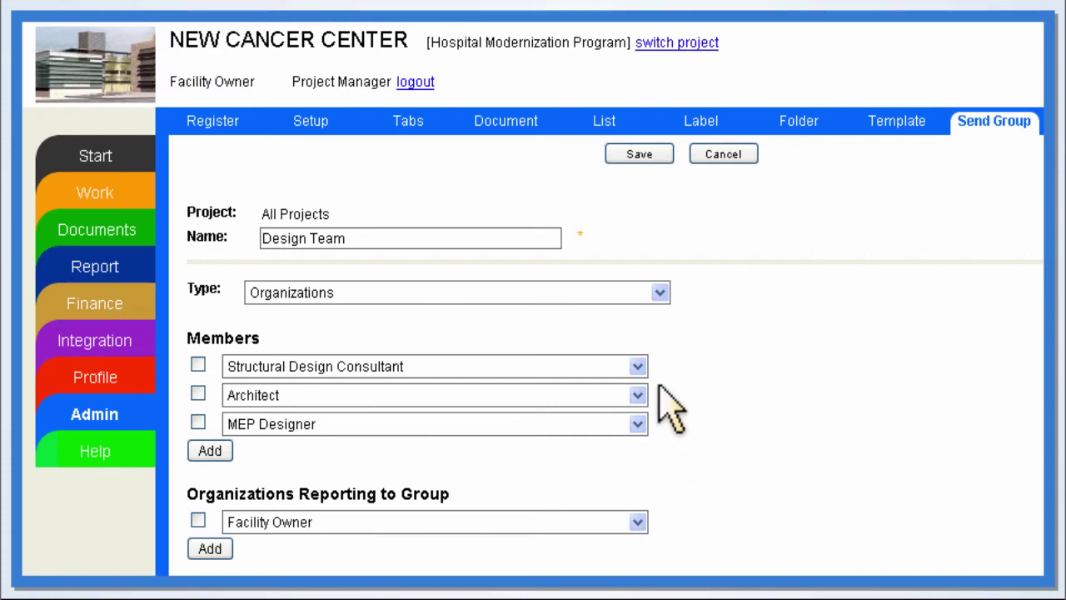
{"action": "left_click", "coordinate": [427, 127]}
{"action": "left_click", "coordinate": [896, 125]}
{"action": "scroll", "coordinate": [925, 146], "scroll_direction": "down", "scroll_amount": 5}
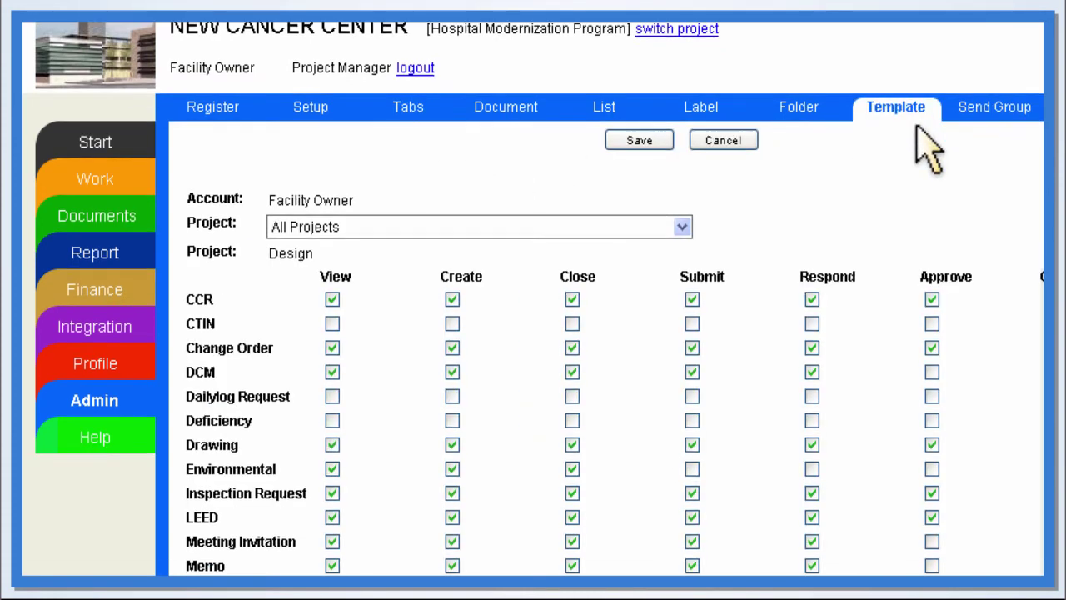
{"action": "scroll", "coordinate": [929, 145], "scroll_direction": "down", "scroll_amount": 4}
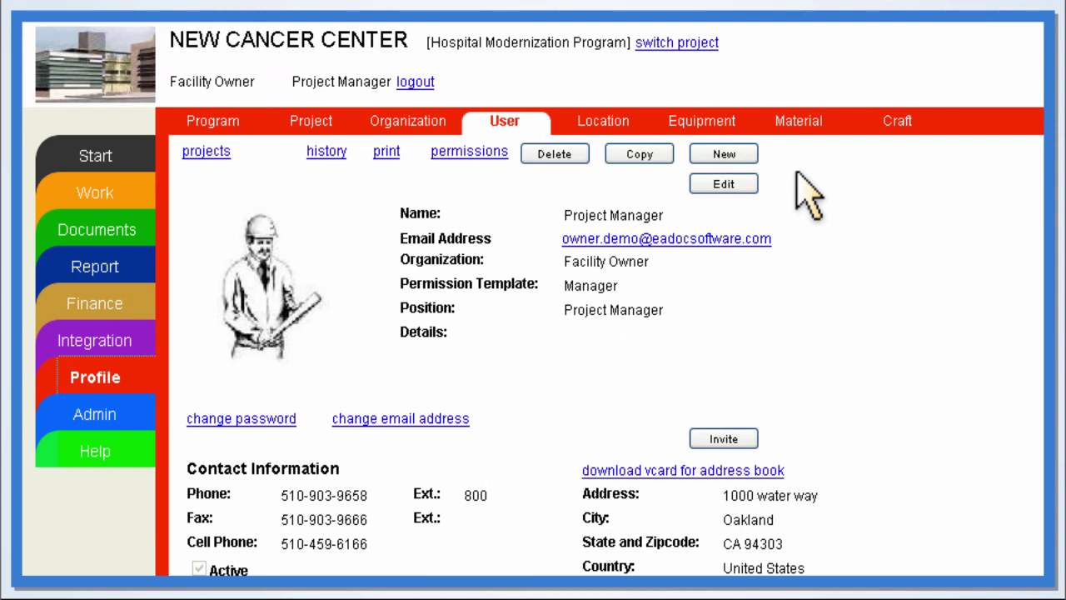
Open the Project Manager profile for editing and save it unchanged.
{"action": "left_click", "coordinate": [748, 179]}
{"action": "scroll", "coordinate": [556, 279], "scroll_direction": "down", "scroll_amount": 1}
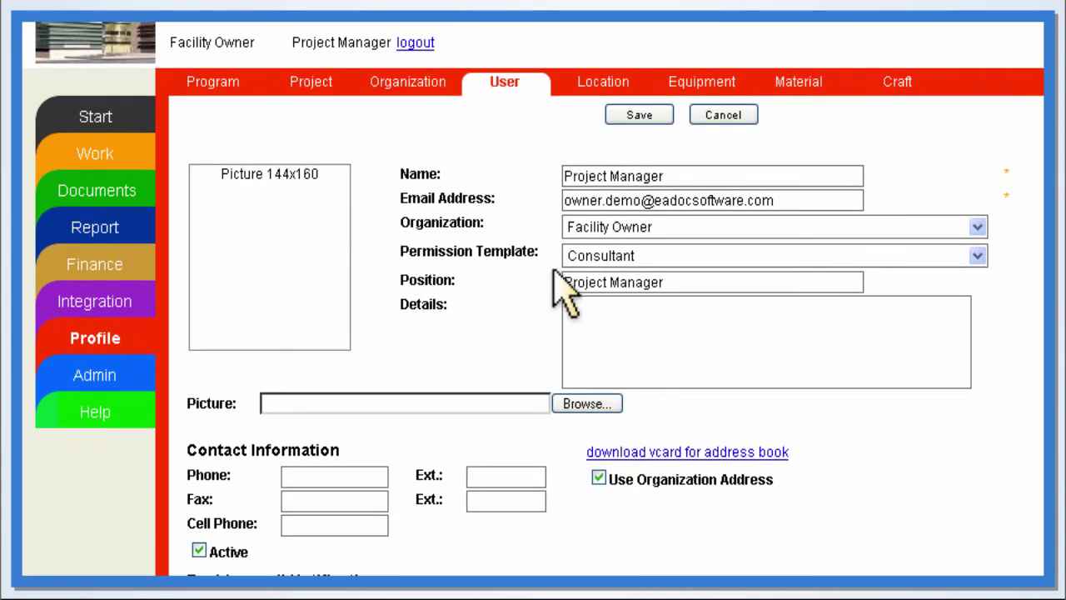
{"action": "scroll", "coordinate": [575, 317], "scroll_direction": "down", "scroll_amount": 1}
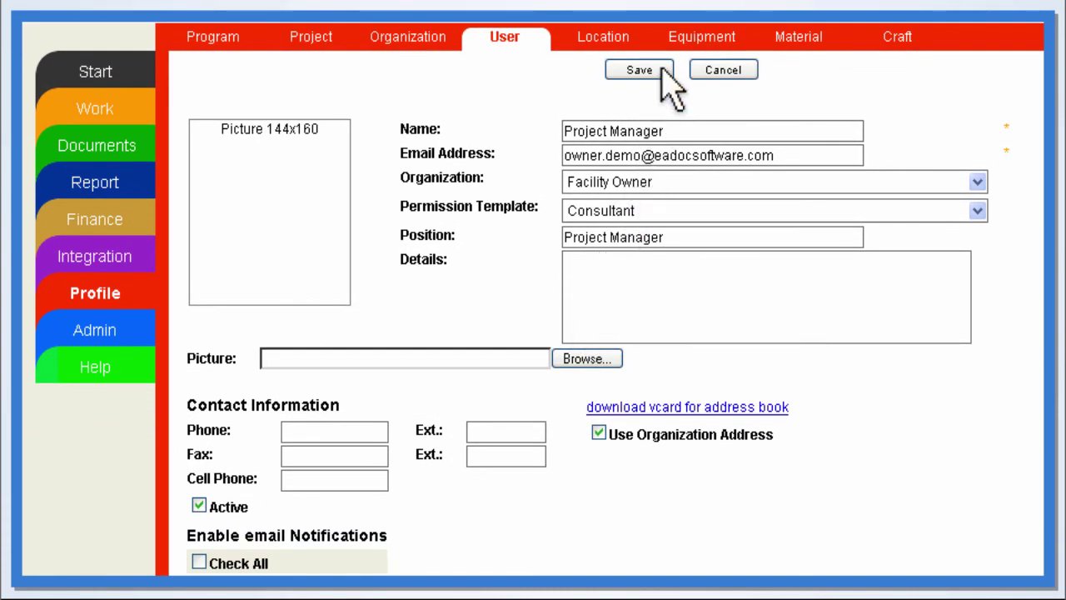
{"action": "left_click", "coordinate": [662, 70]}
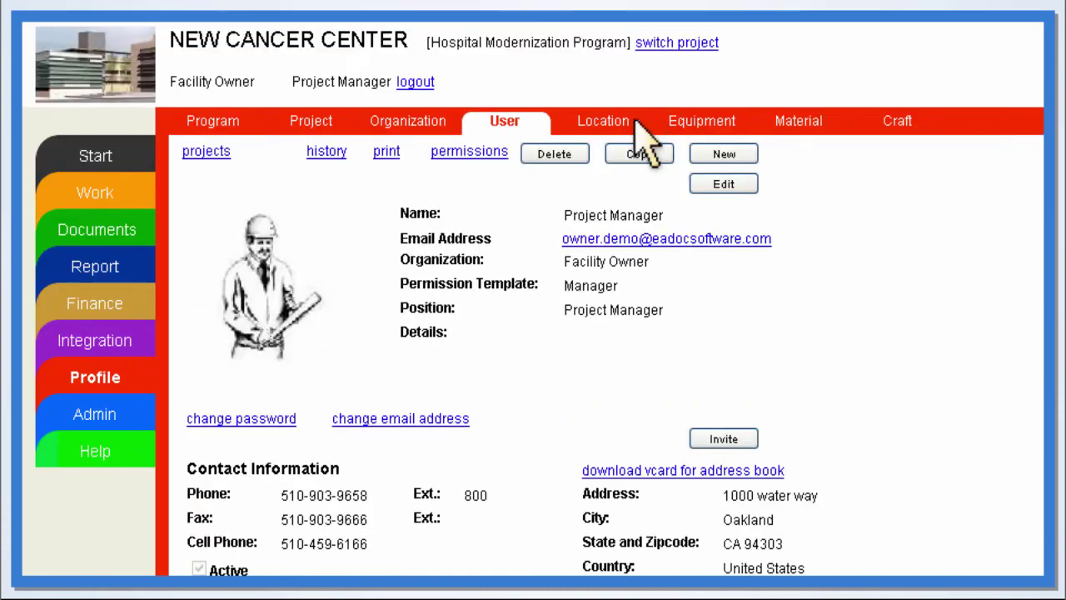
Scroll the user's permissions grid, then bring up Help's blank Support Request form.
{"action": "left_click", "coordinate": [486, 153]}
{"action": "scroll", "coordinate": [487, 153], "scroll_direction": "down", "scroll_amount": 3}
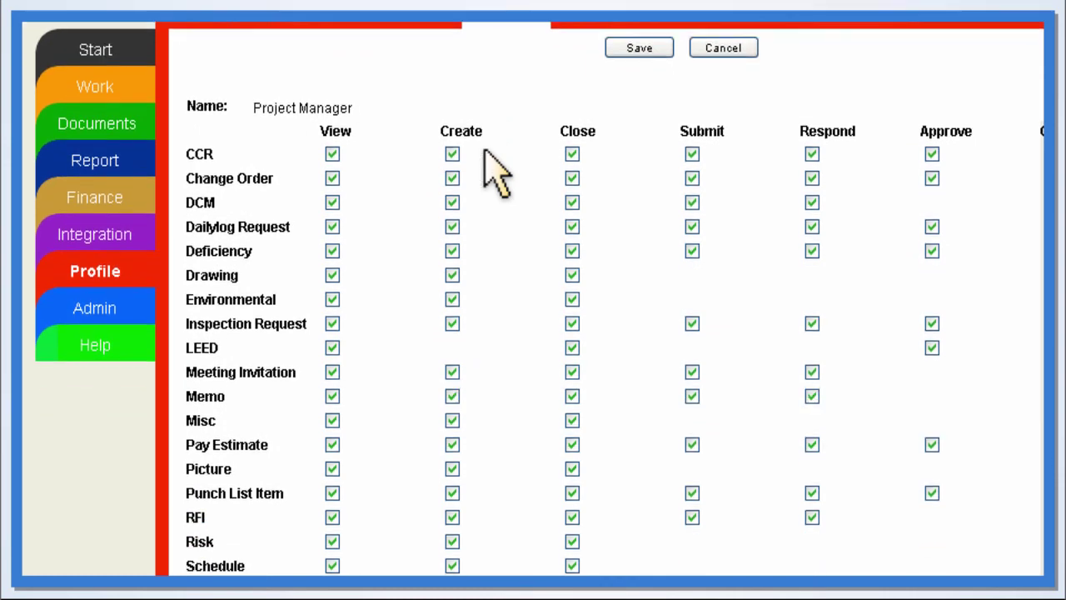
{"action": "scroll", "coordinate": [492, 170], "scroll_direction": "down", "scroll_amount": 5}
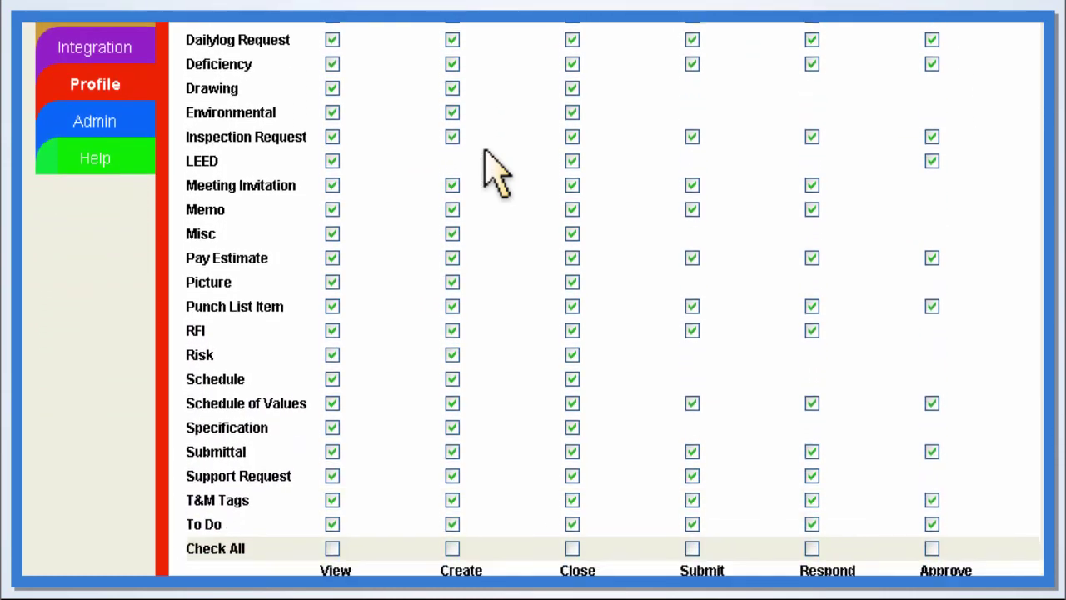
{"action": "scroll", "coordinate": [496, 175], "scroll_direction": "down", "scroll_amount": 1}
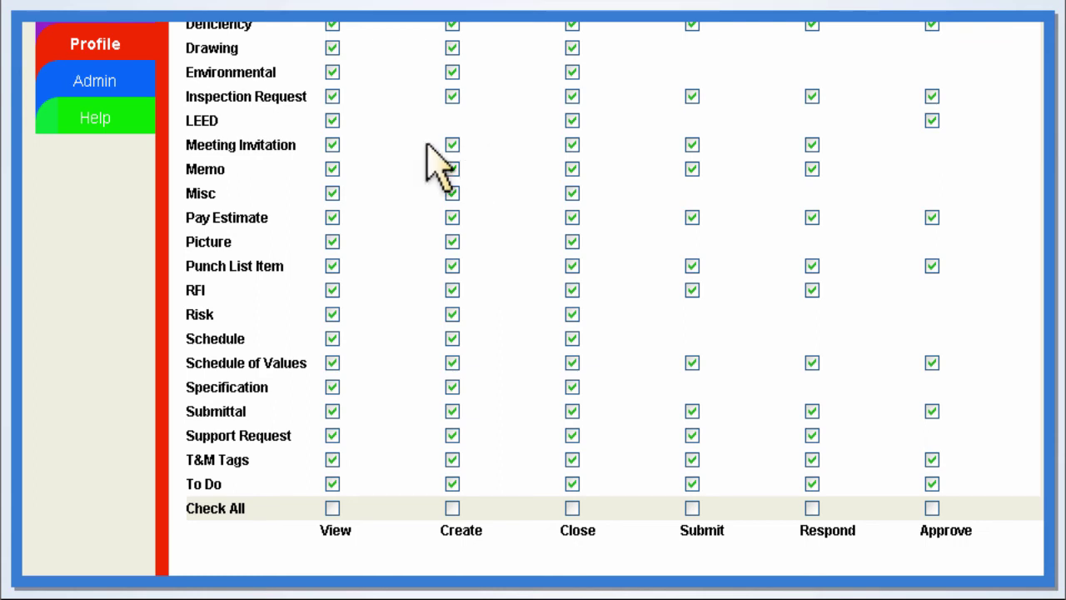
{"action": "left_click", "coordinate": [121, 116]}
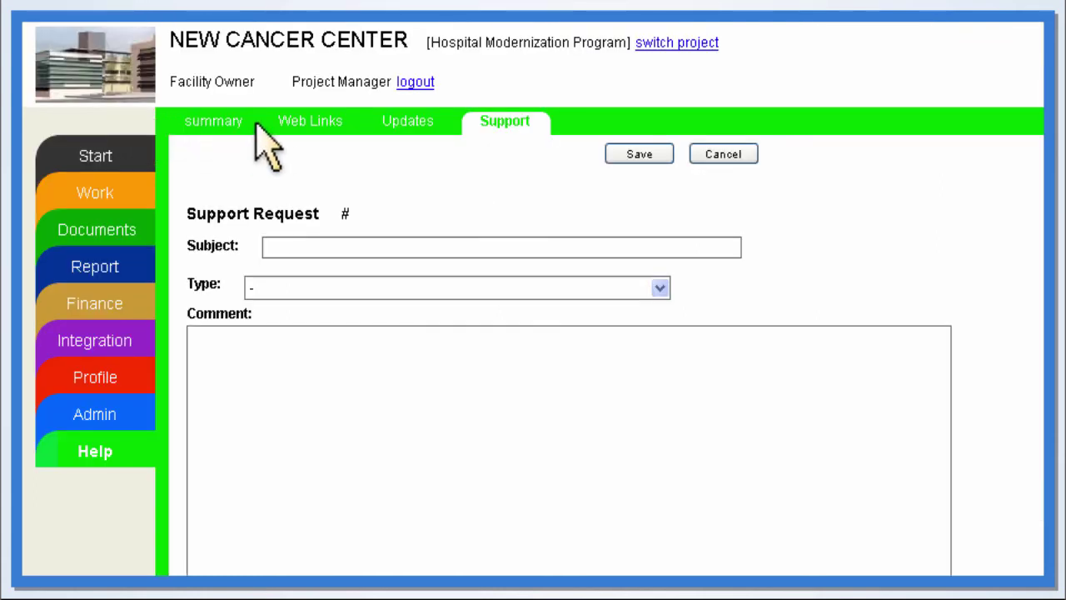